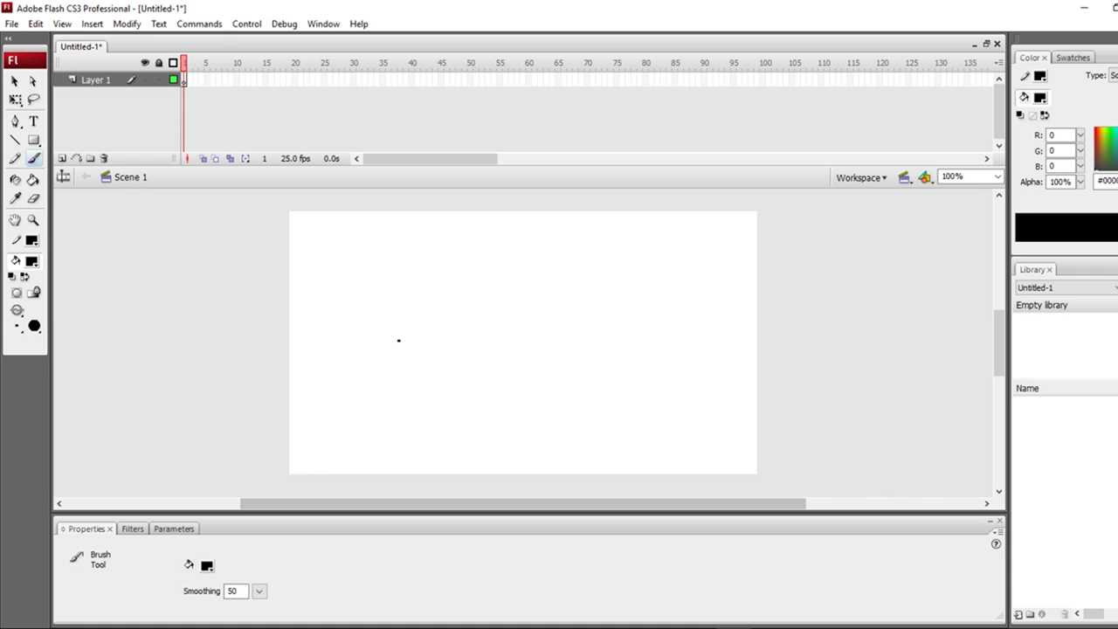
Undo a trial scribble, turn on Onion Skin, and extend the hair with a tall curve
drag(390, 336, 605, 356)
key(ctrl+z)
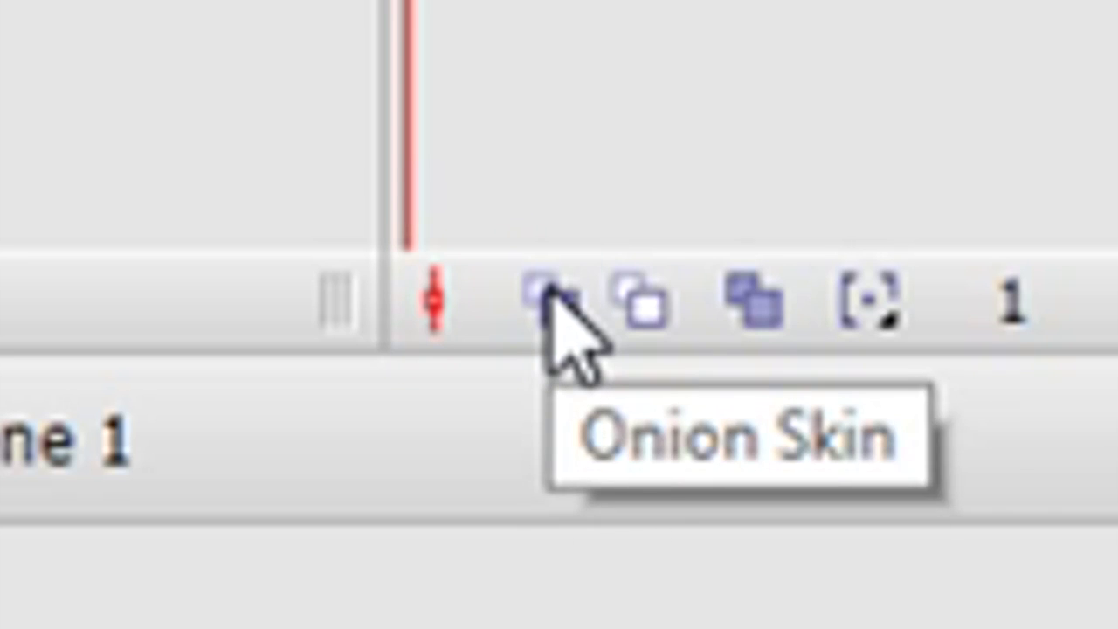
click(541, 589)
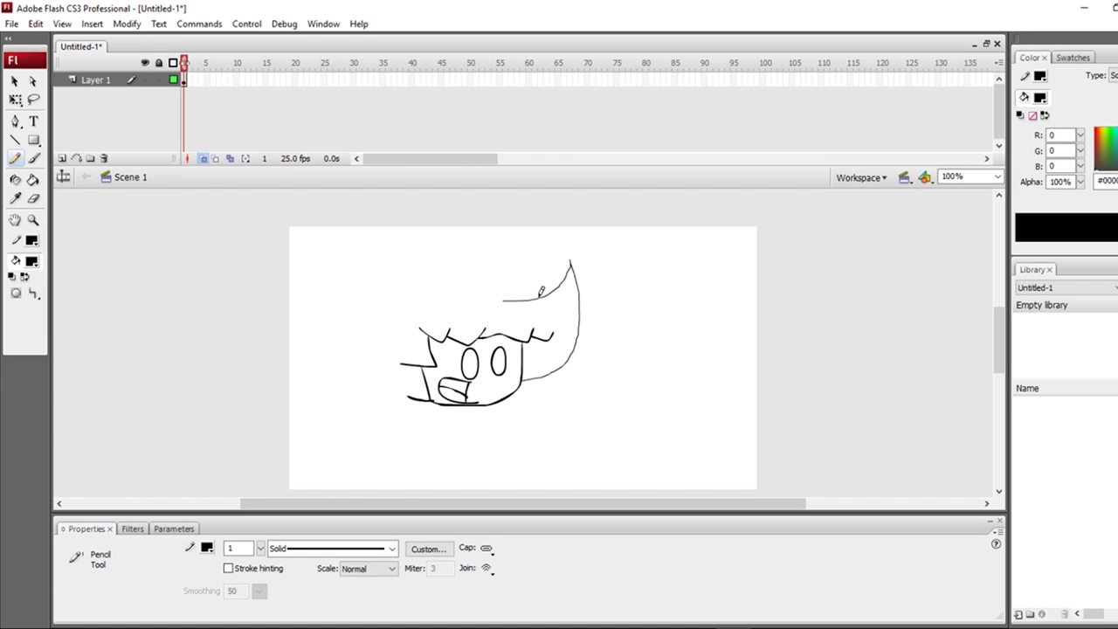
click(553, 232)
mouse_move(543, 290)
mouse_down()
mouse_move(536, 210)
mouse_move(508, 257)
mouse_move(428, 270)
mouse_move(410, 400)
mouse_up()
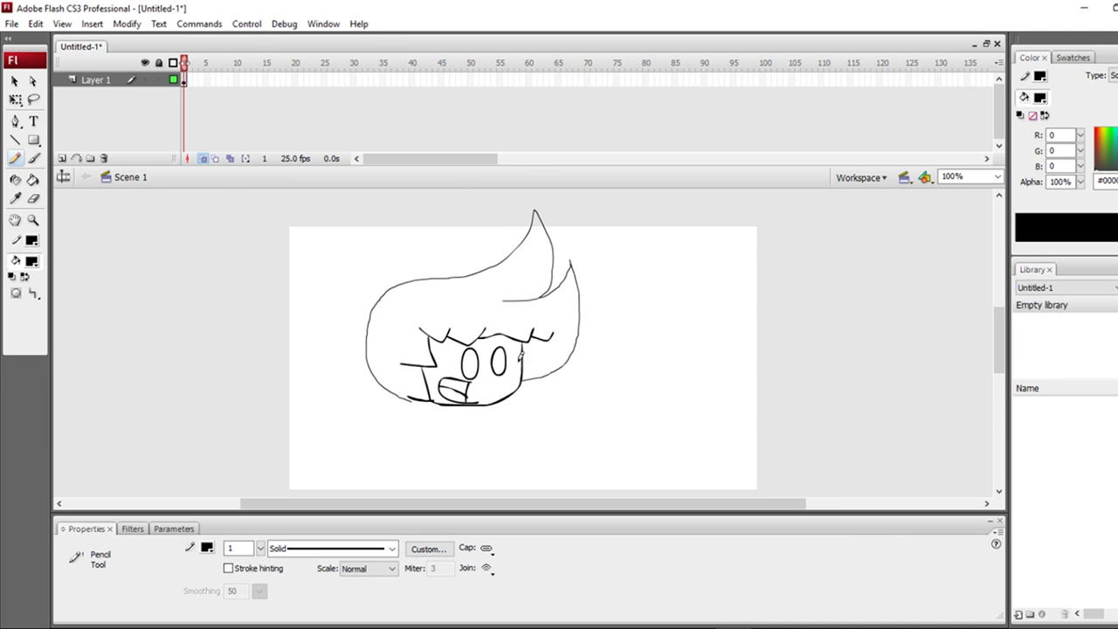
Fill the eyes black and insert a keyframe at frame 2 with the Brush active
click(33, 179)
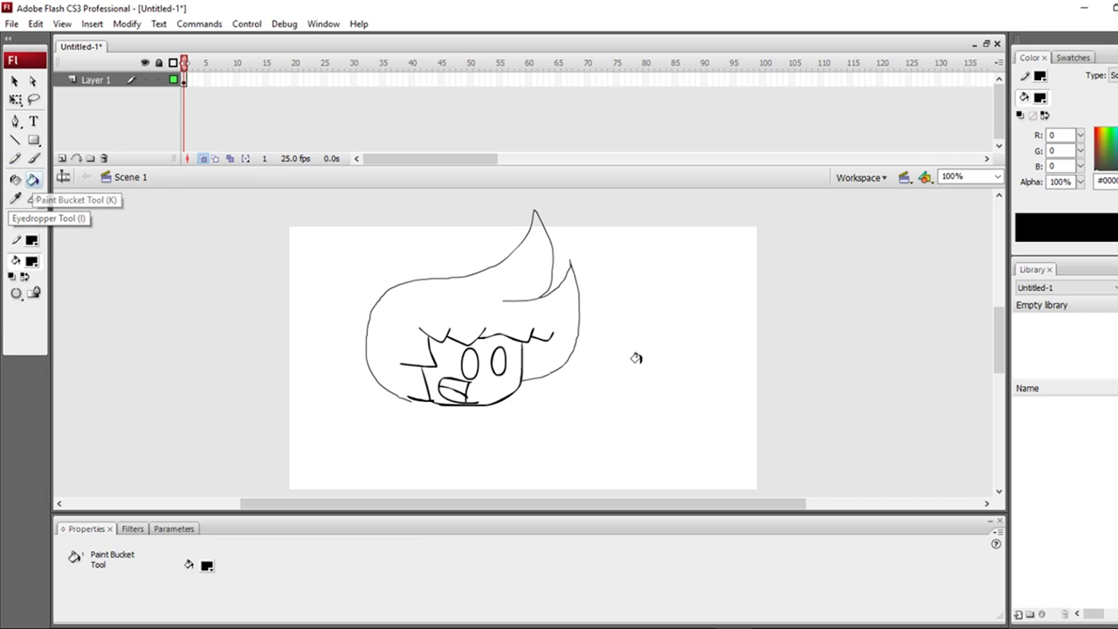
click(469, 361)
key(b)
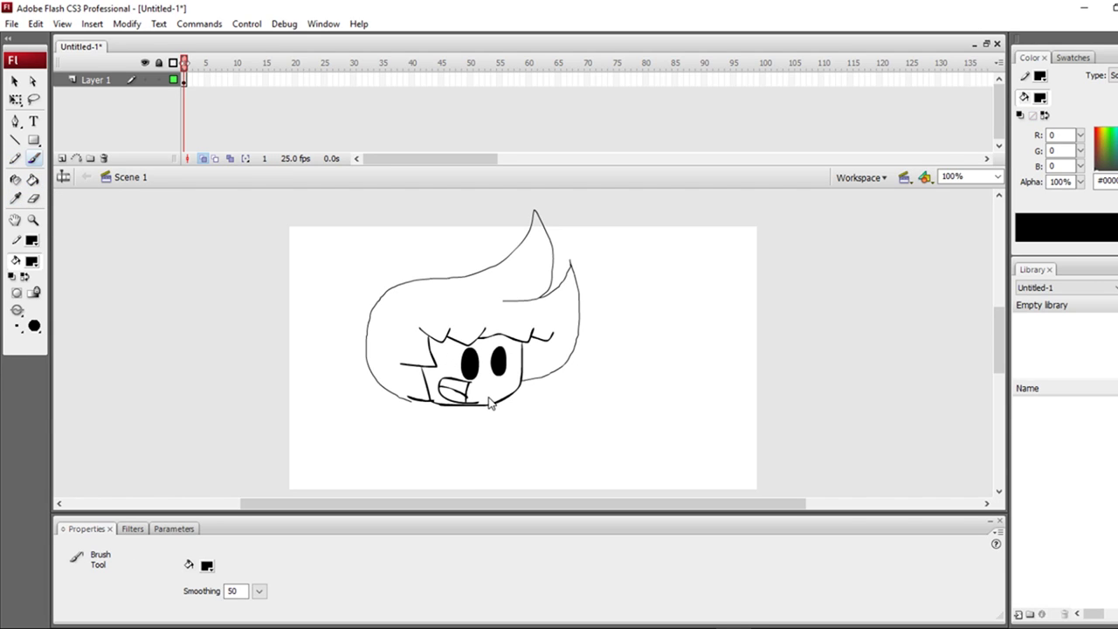
key(F6)
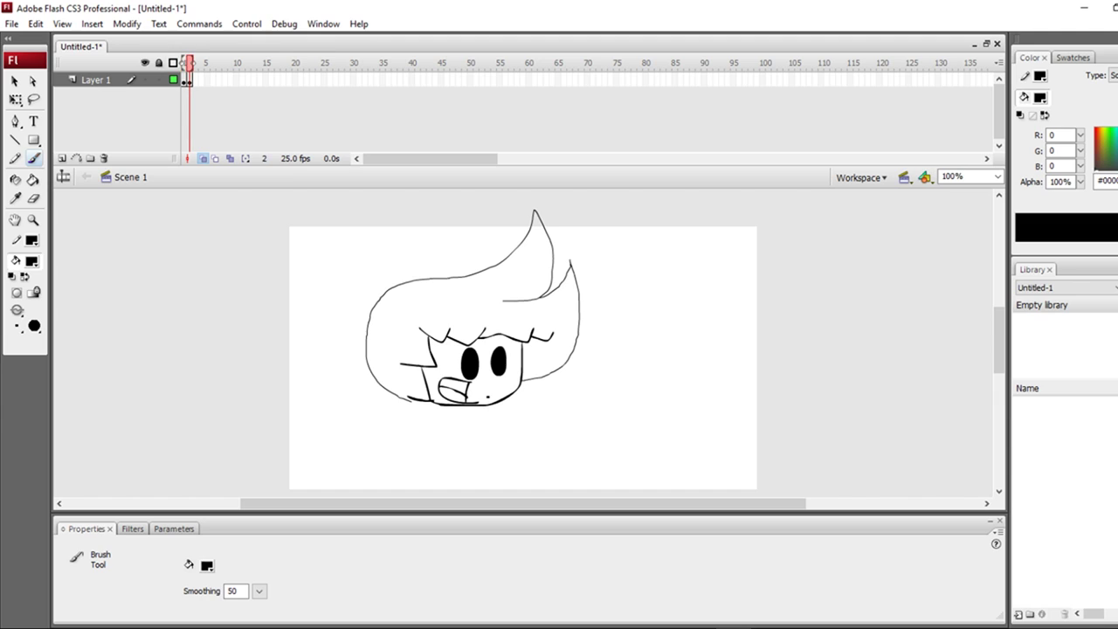
key(ctrl+z)
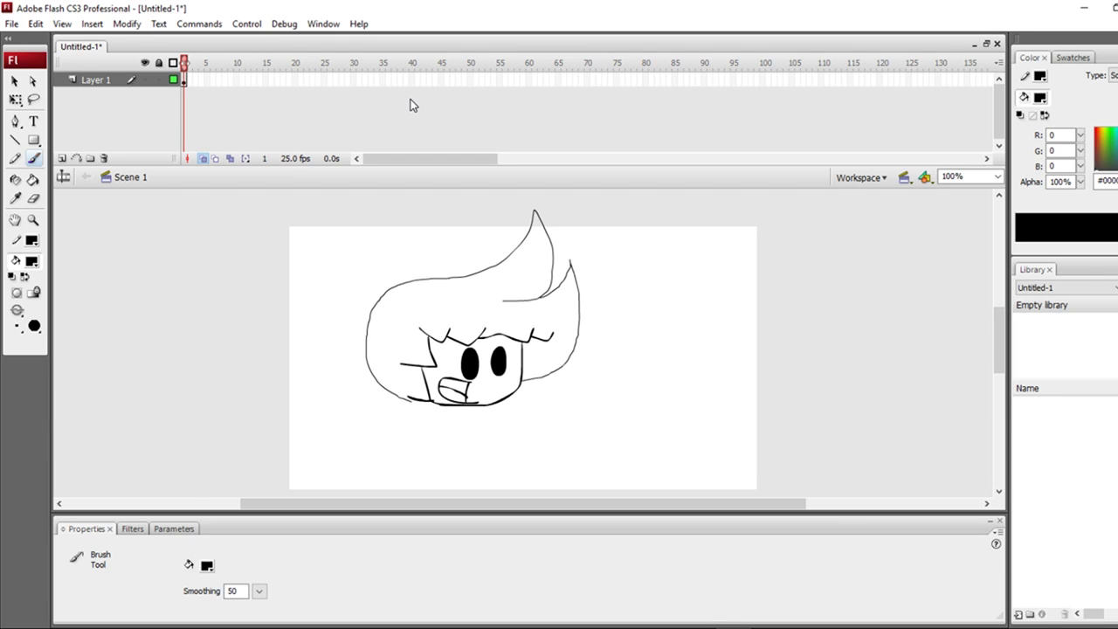
key(F7)
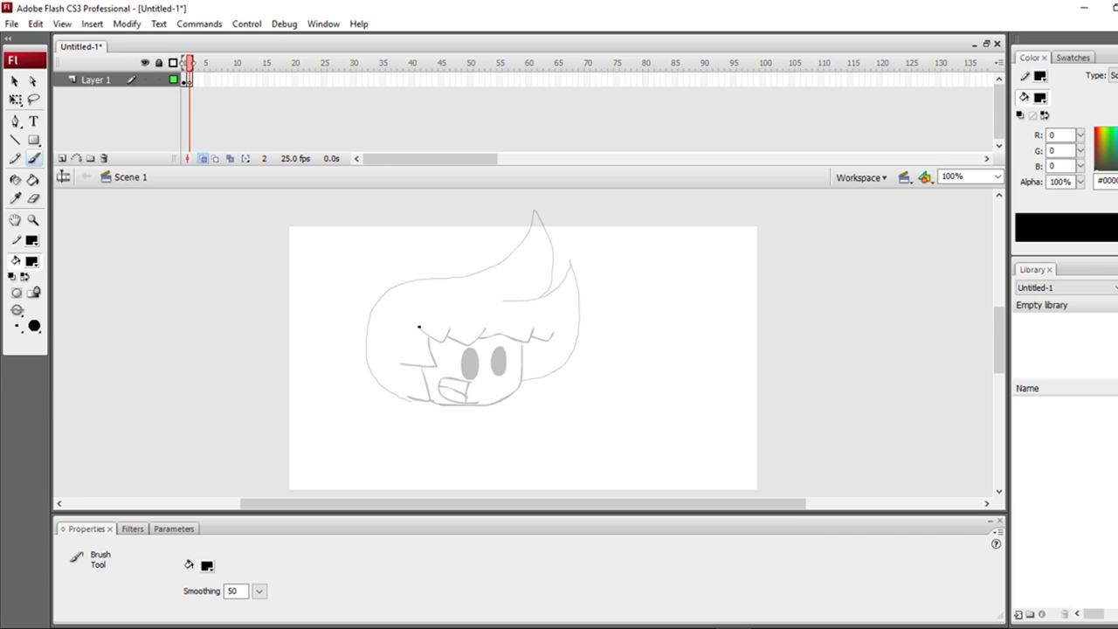
Draw an eyebrow, undo the head strokes, and step back to an empty frame 1
drag(420, 330, 454, 329)
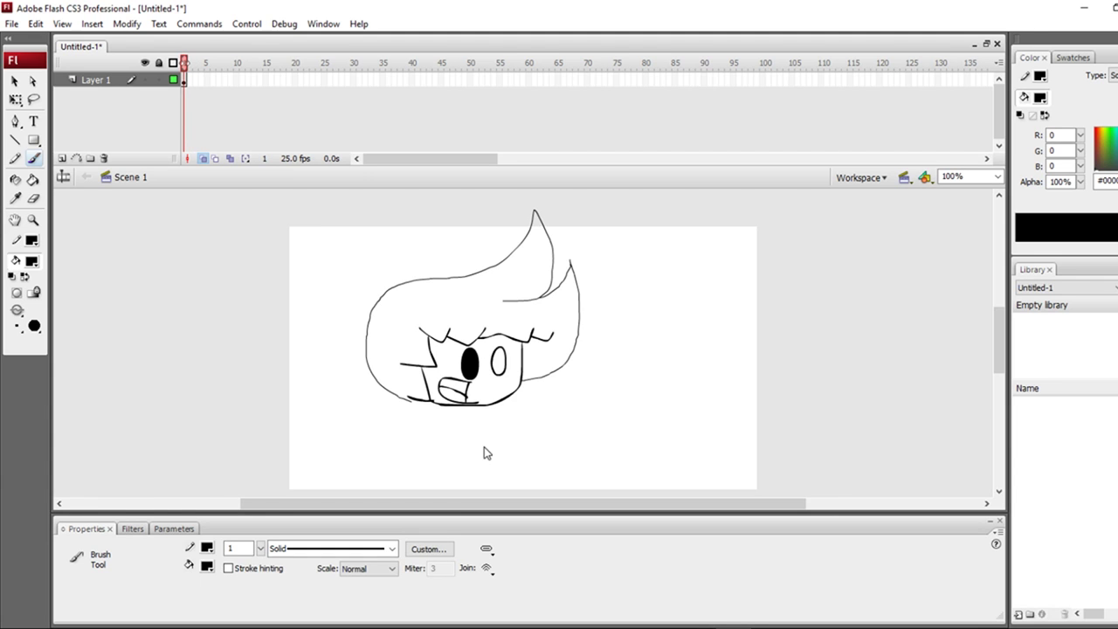
key(ctrl+z)
key(ctrl+z)
key(ctrl+z)
key(ctrl+z)
key(ctrl+z)
key(ctrl+z)
key(ctrl+z)
key(ctrl+z)
key(ctrl+z)
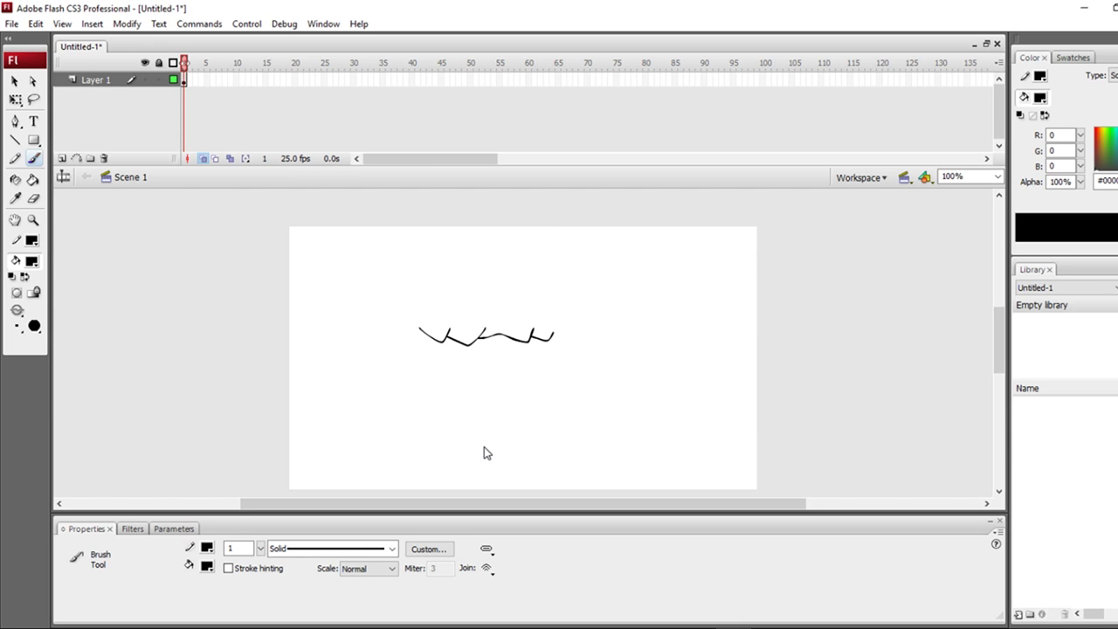
key(ctrl+z)
key(ctrl+z)
key(ctrl+z)
key(ctrl+z)
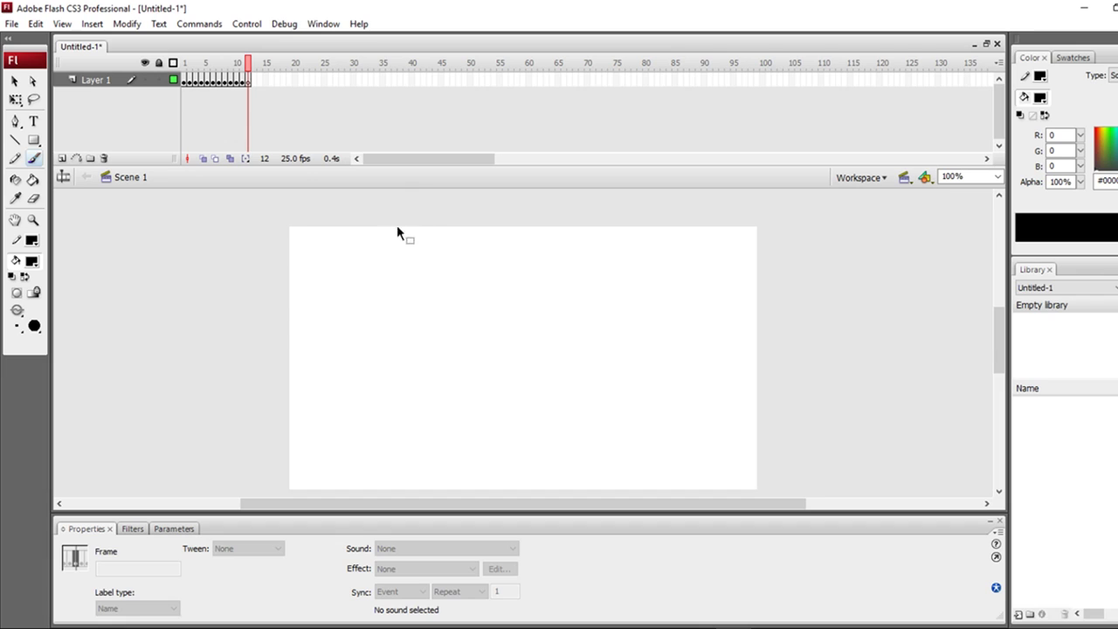
key(comma)
key(comma)
key(comma)
key(comma)
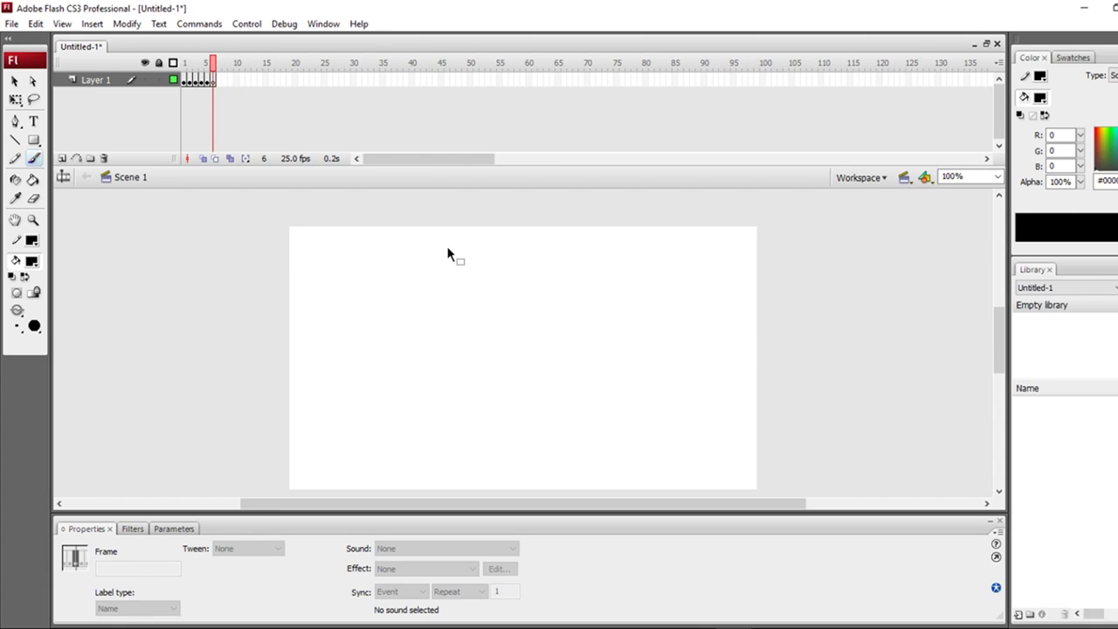
key(comma)
key(comma)
key(comma)
key(comma)
key(comma)
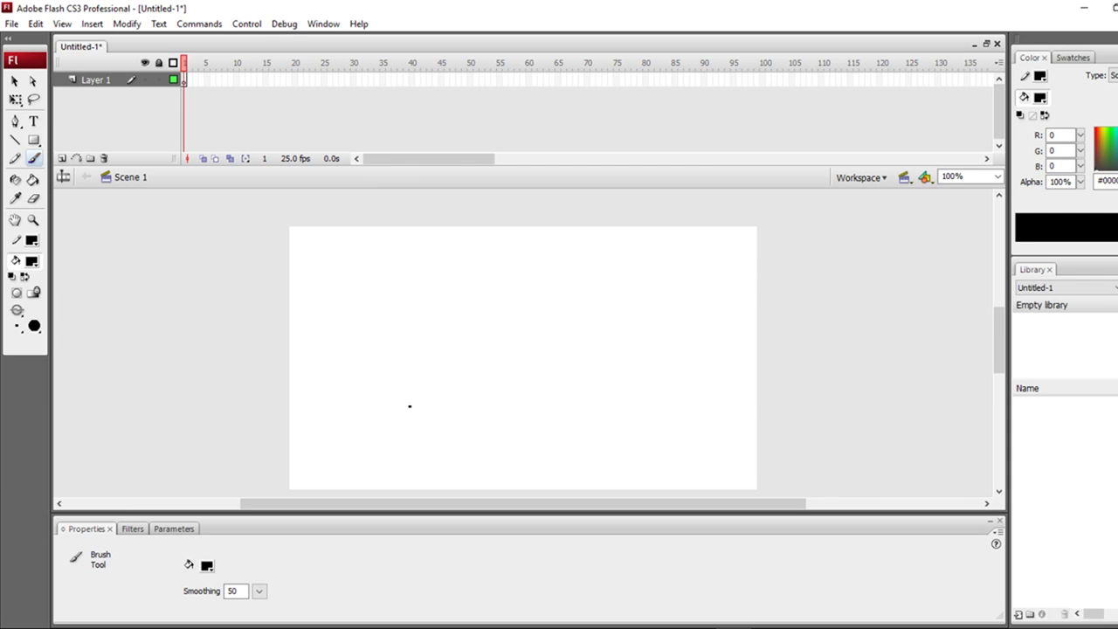
Switch to the Text tool
click(33, 120)
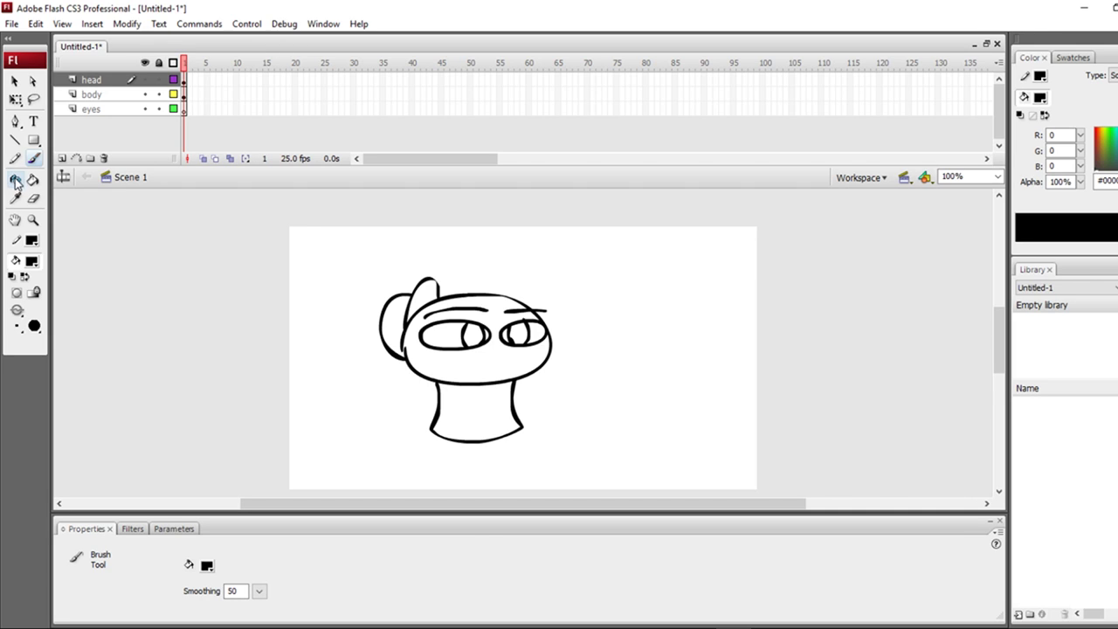
Switch to the Ink Bottle tool for recolouring outlines
click(14, 179)
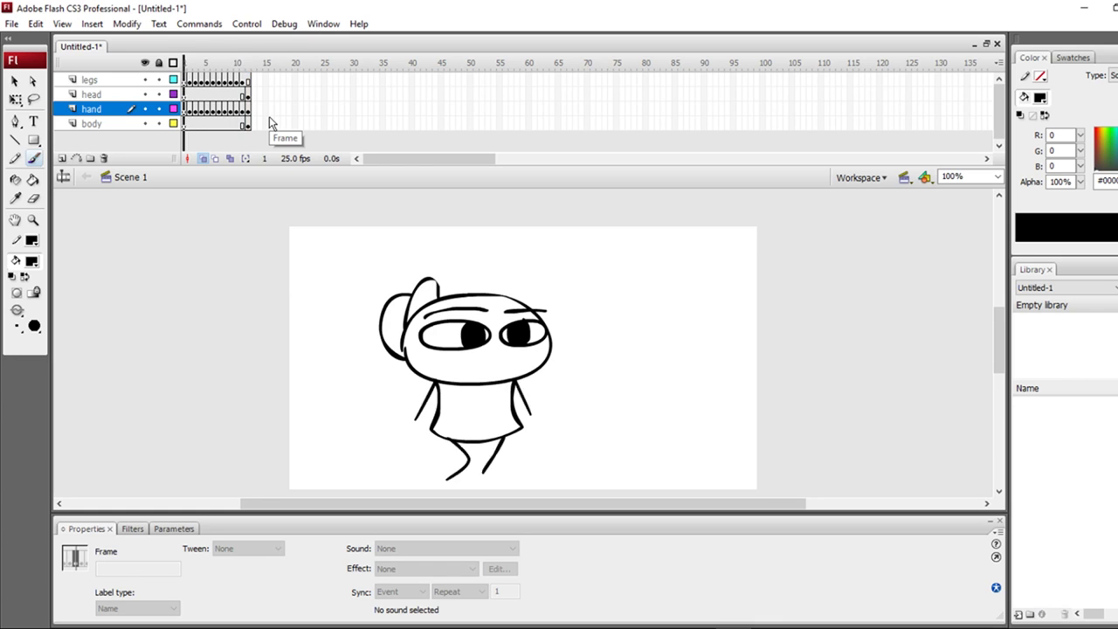
key(Return)
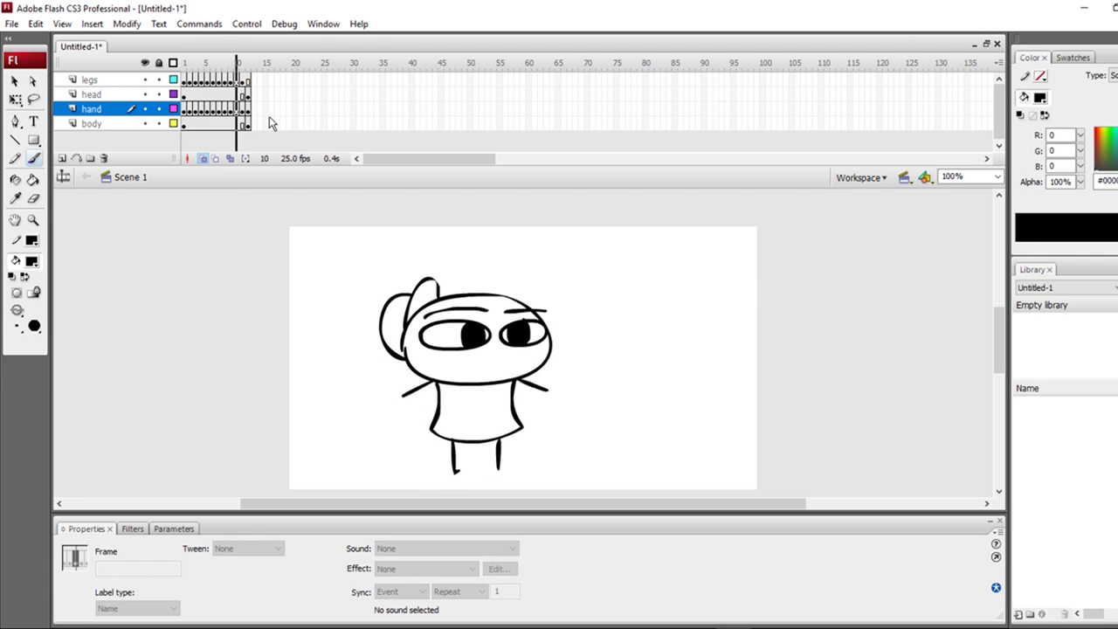
key(Return)
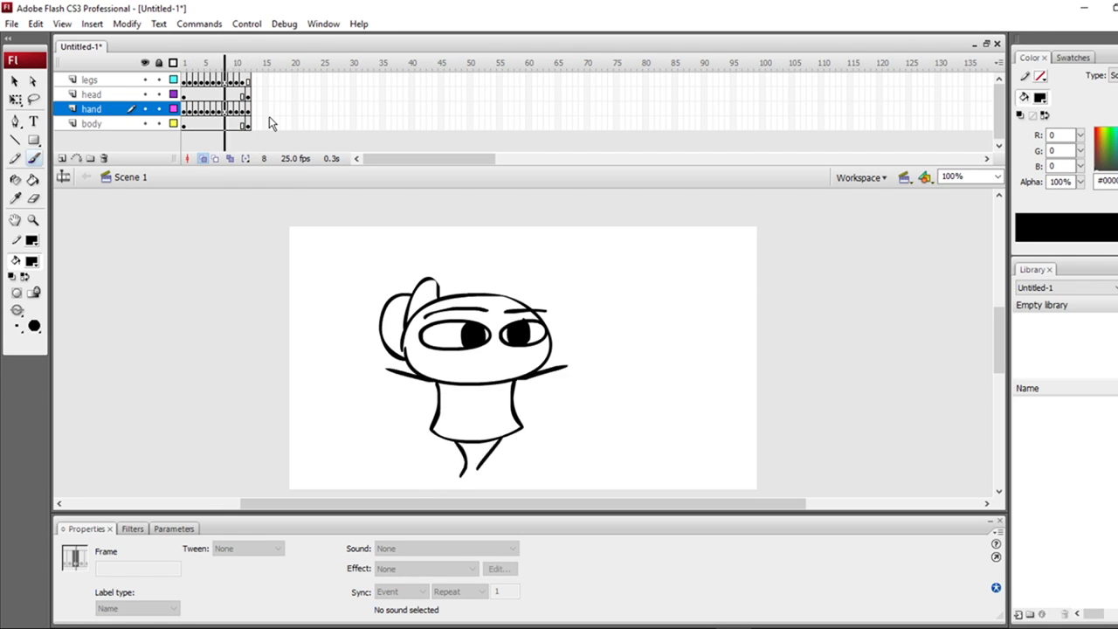